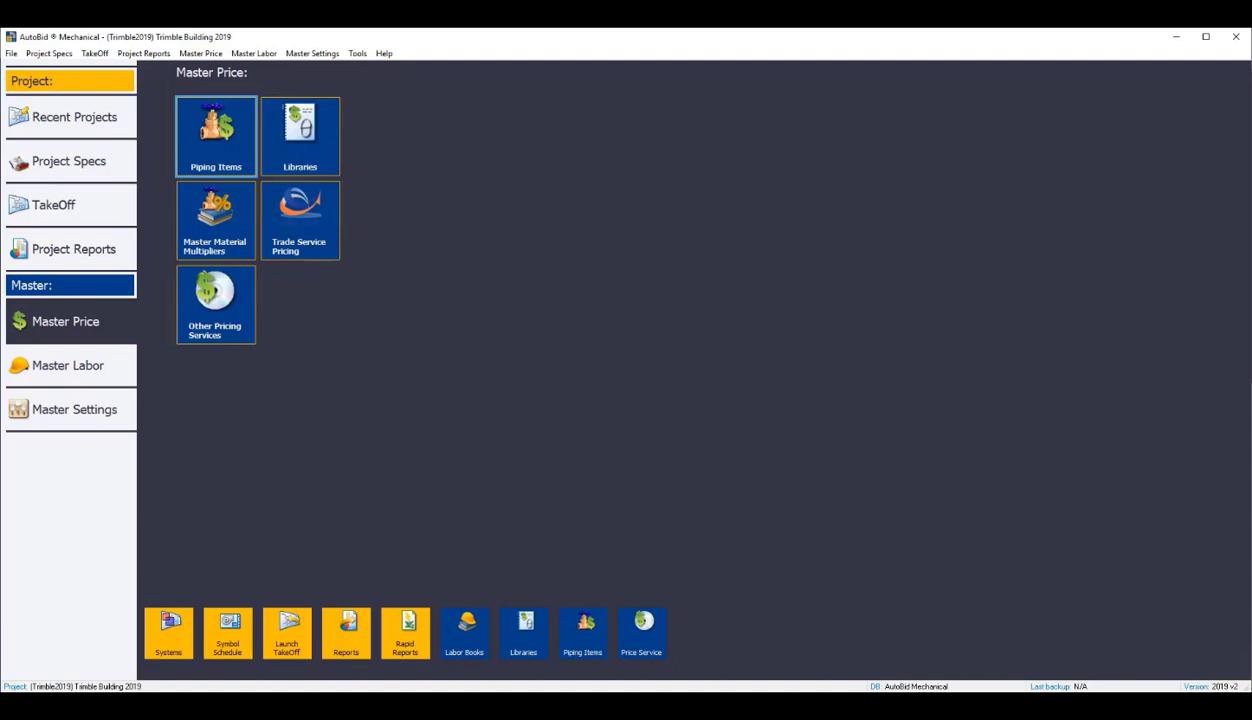
Open the Trade Service price update log and the size 12 gasket's price table
{"action": "left_click", "coordinate": [300, 218]}
{"action": "left_click", "coordinate": [296, 228]}
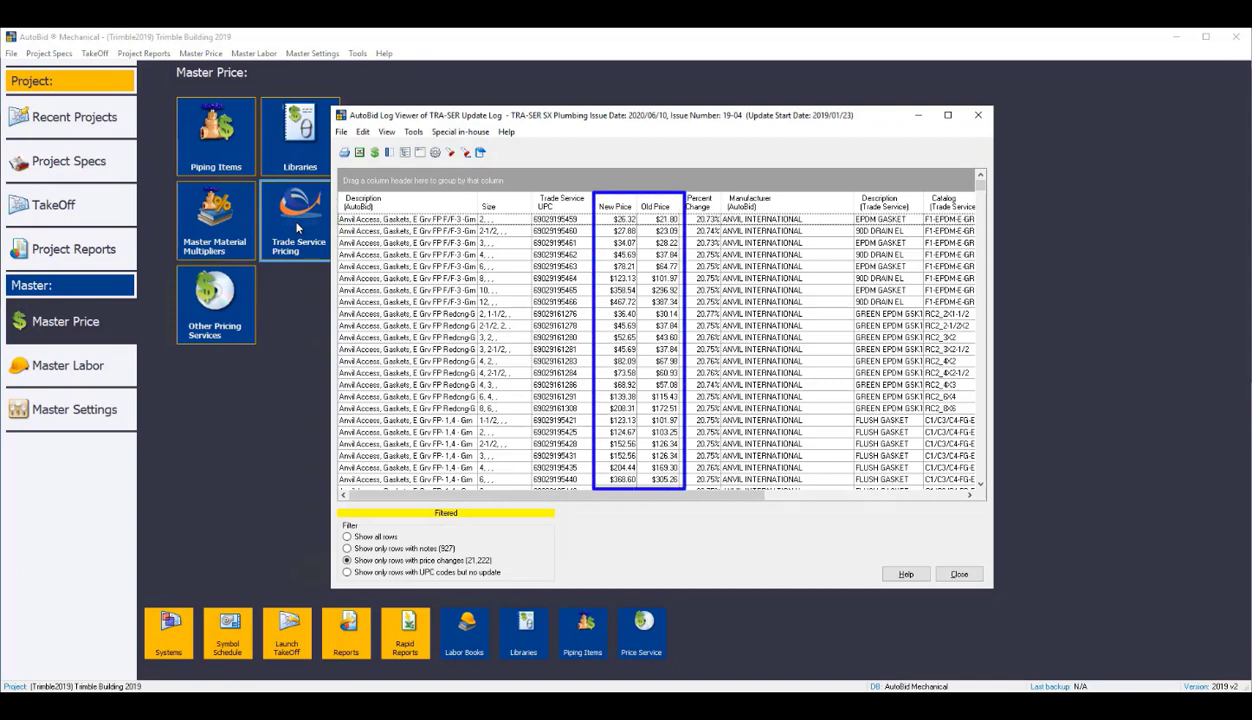
{"action": "right_click", "coordinate": [436, 302]}
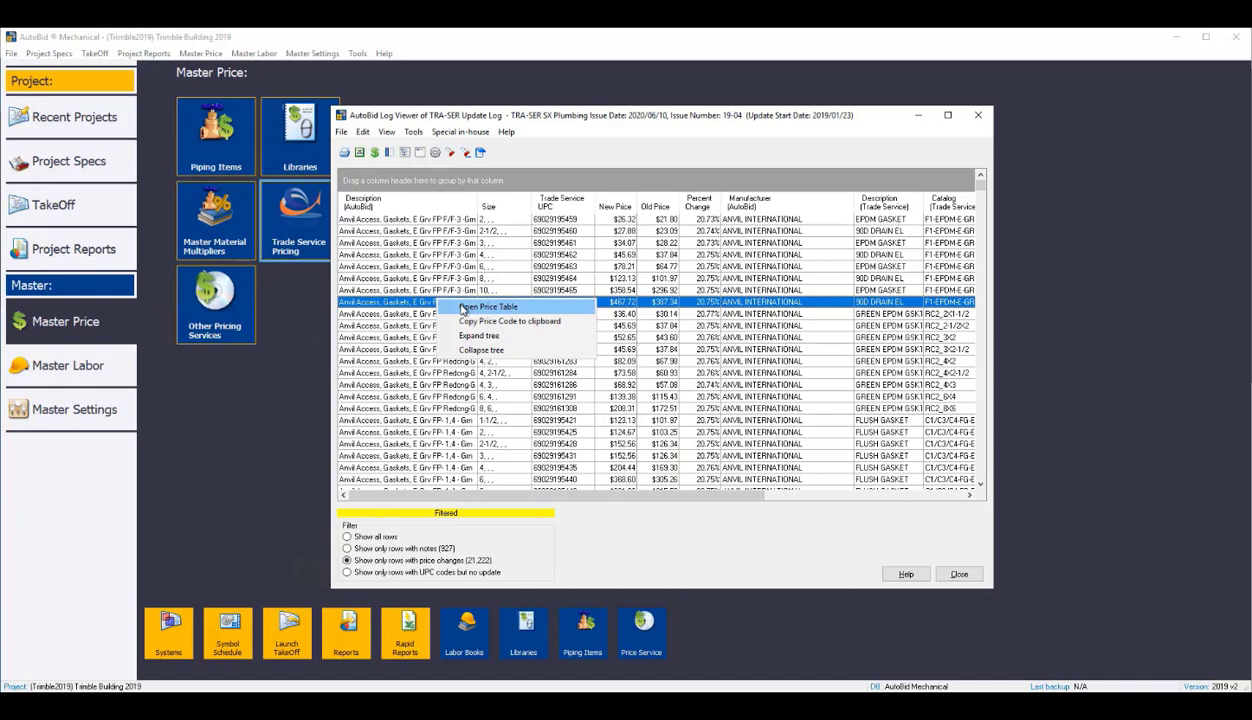
{"action": "left_click", "coordinate": [486, 307]}
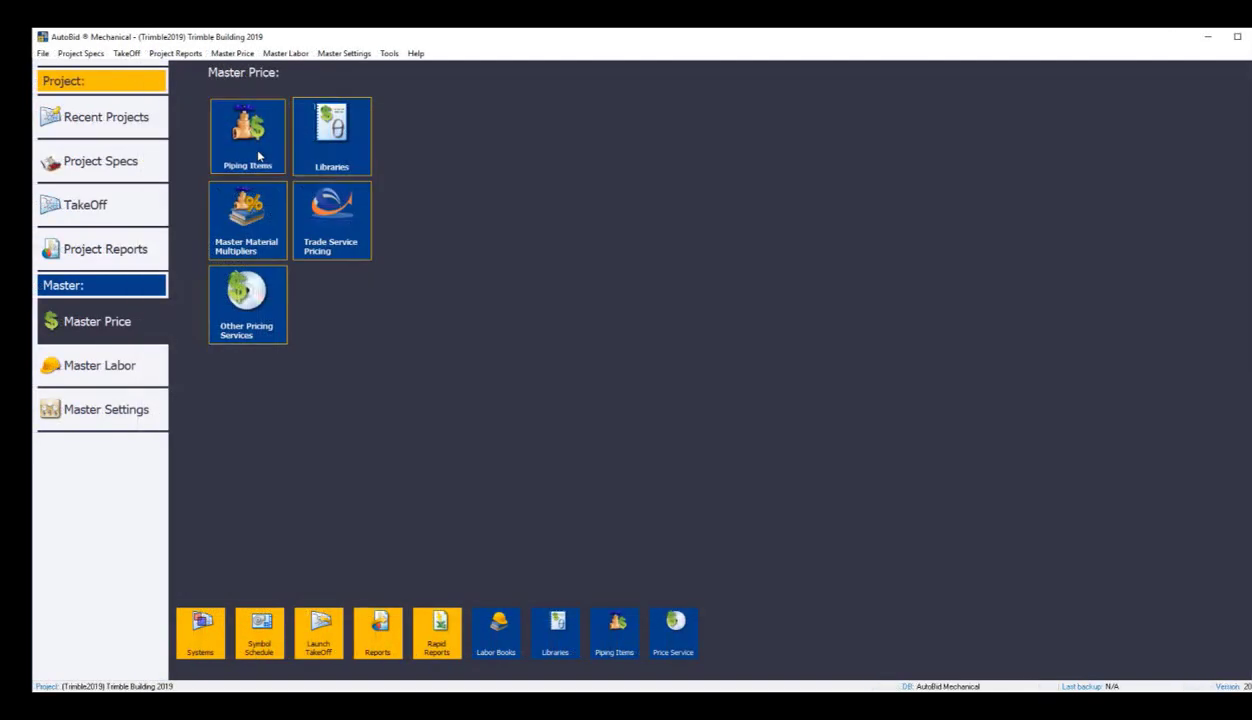
Search the master piping catalog for 's45ce-e' to list the NIBCO ball valves
{"action": "left_click", "coordinate": [258, 156]}
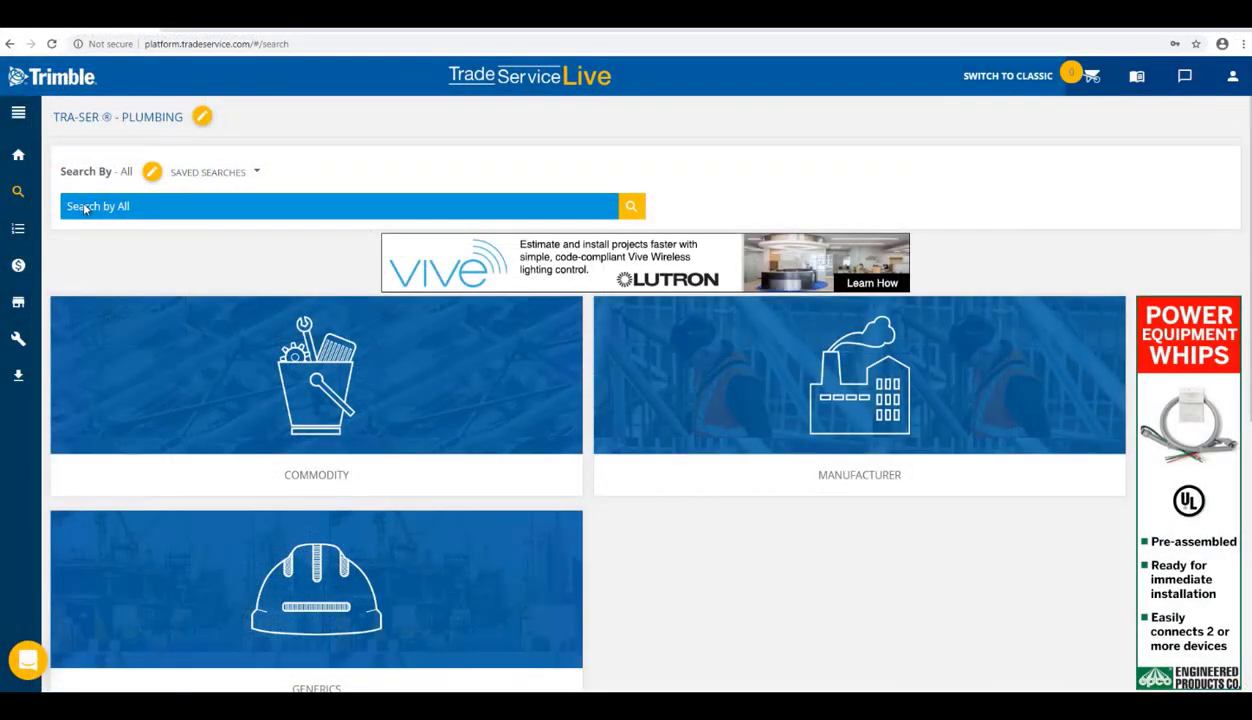
{"action": "left_click", "coordinate": [85, 206]}
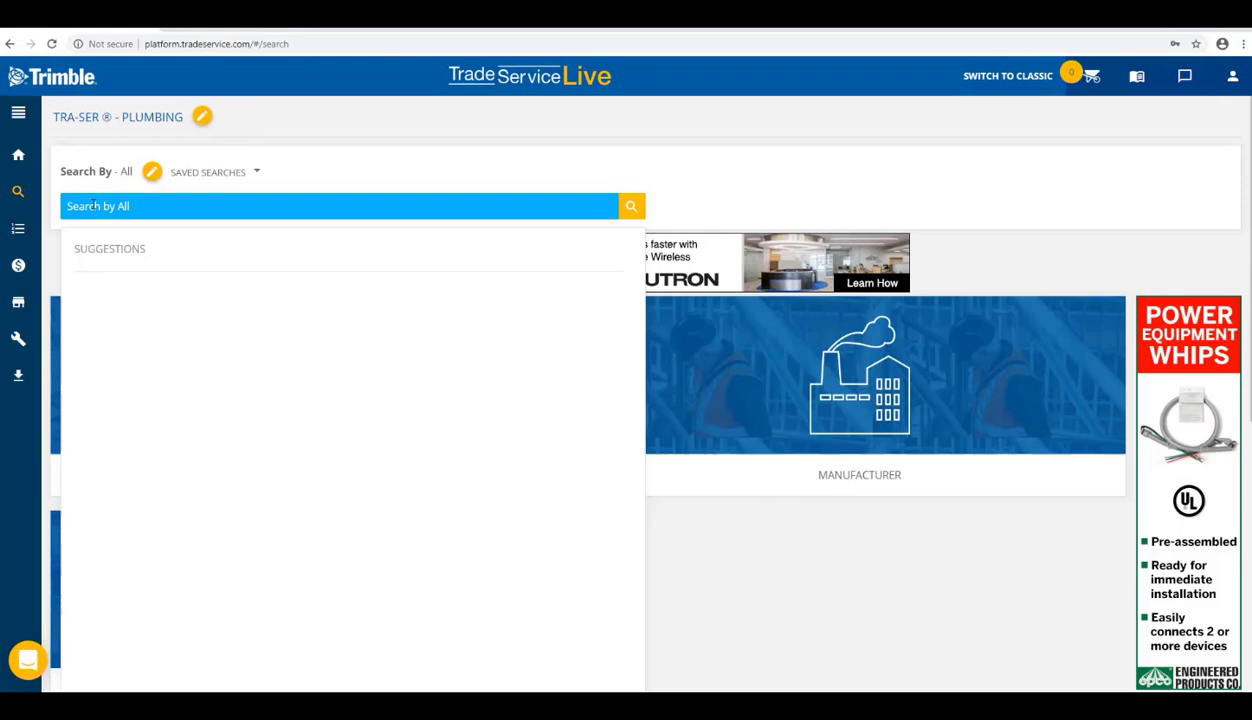
{"action": "type", "text": "s45"}
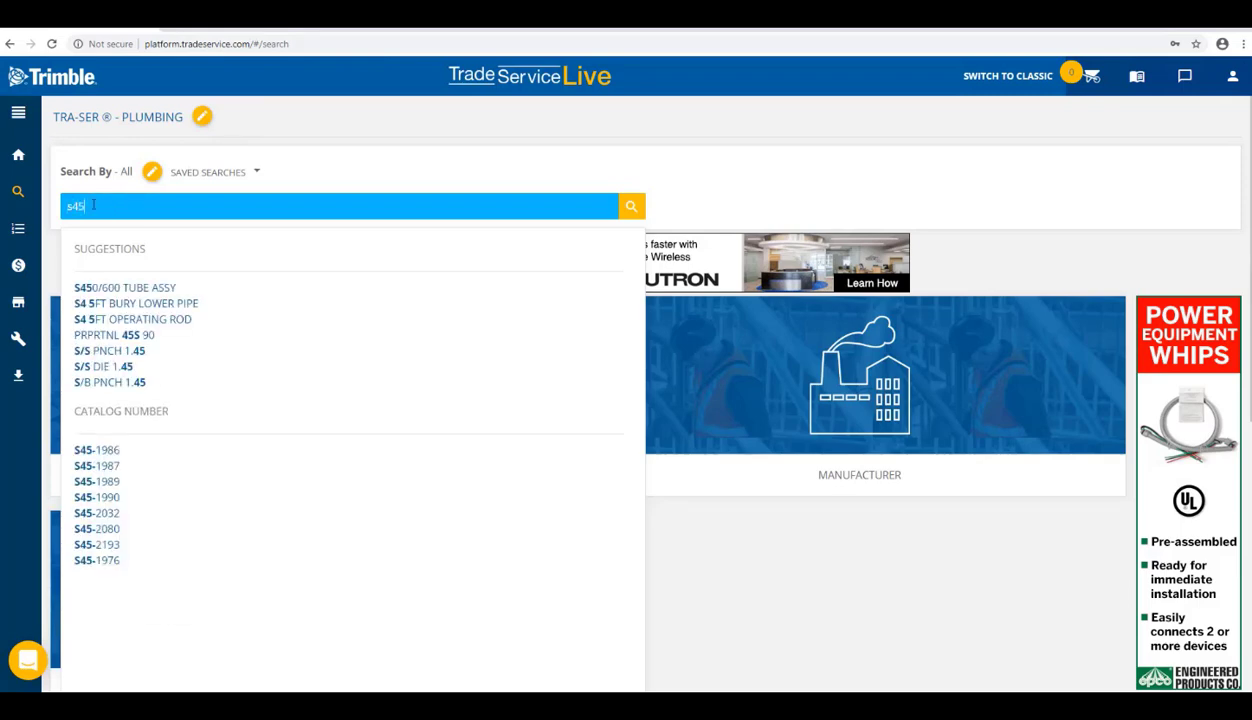
{"action": "type", "text": "ce-"}
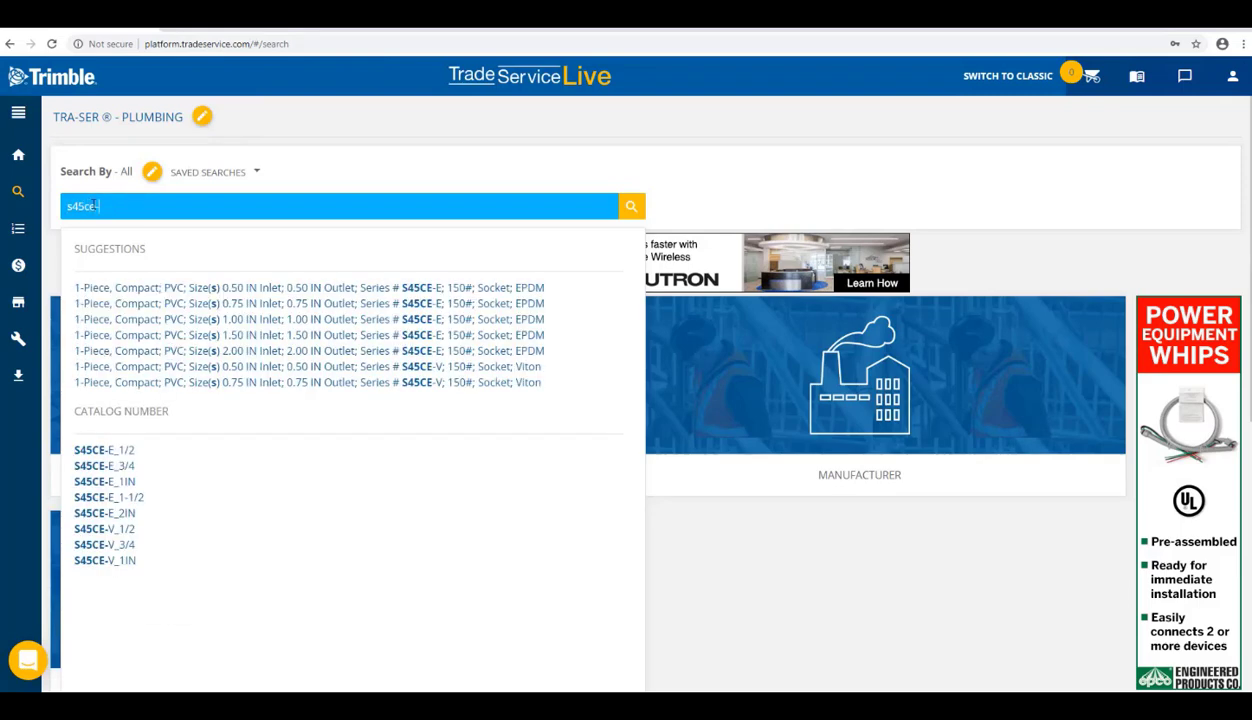
{"action": "type", "text": "e"}
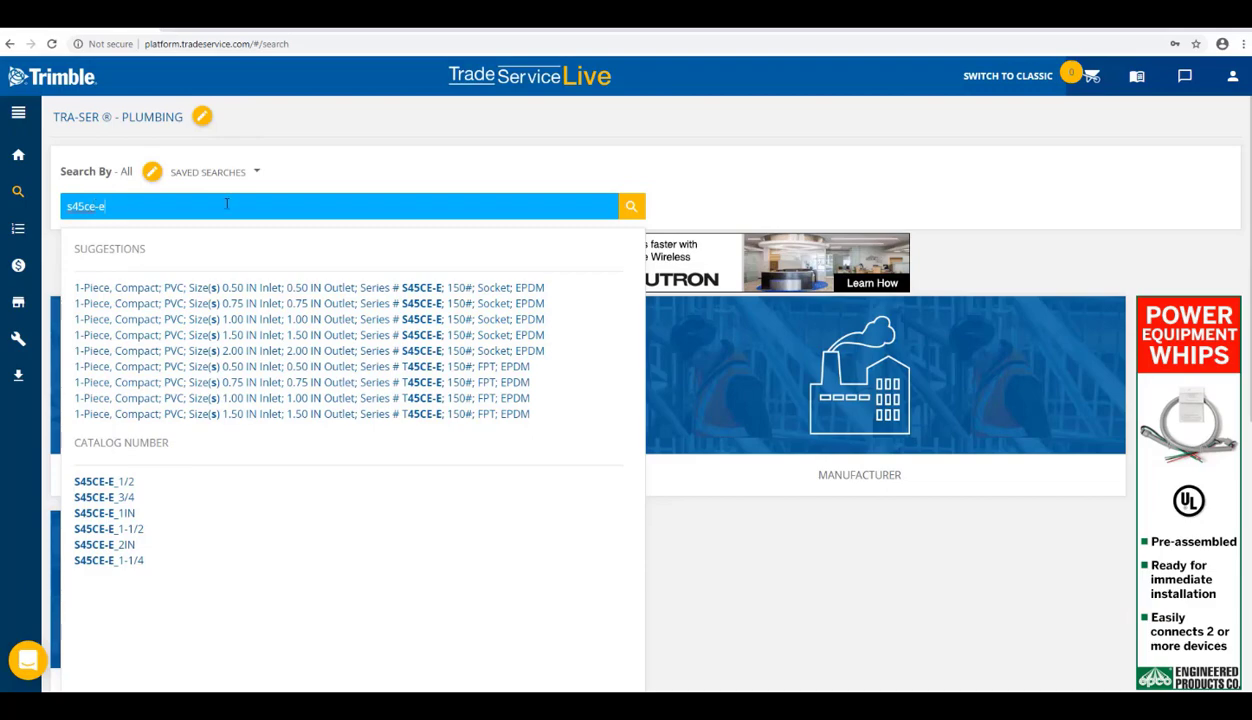
{"action": "left_click", "coordinate": [631, 207]}
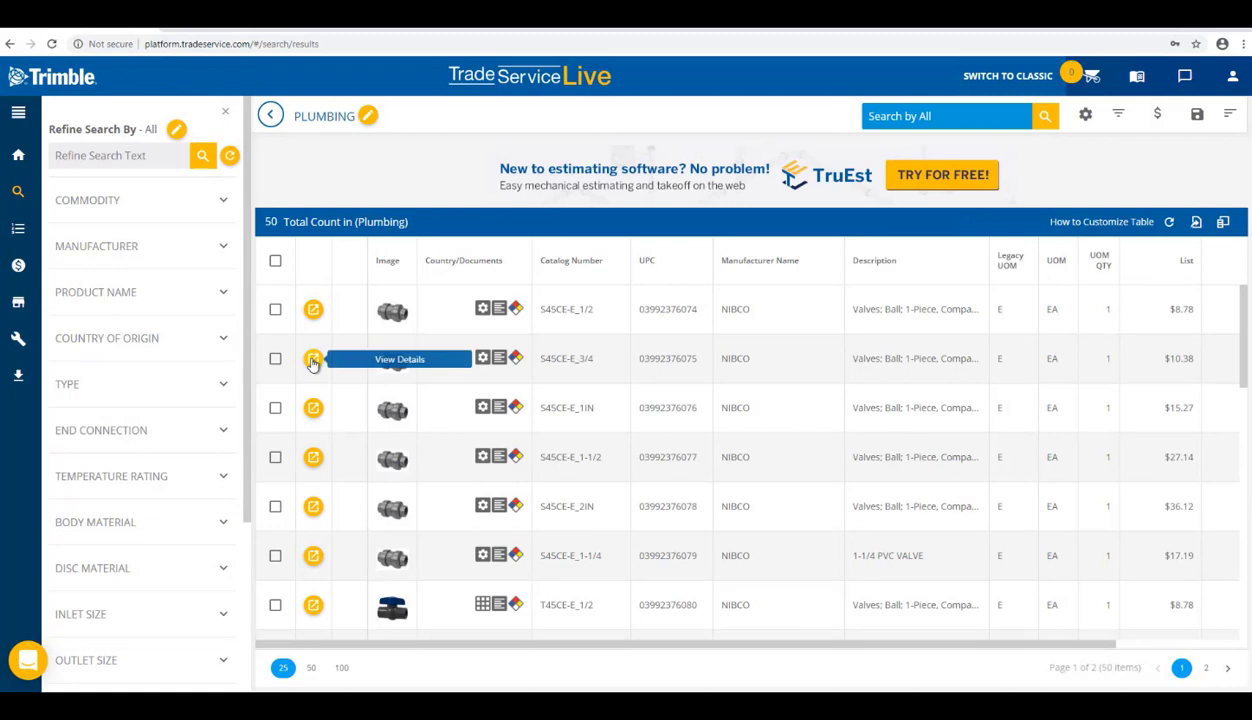
Review valve S45CE-E_3/4, add it to the cart and send it as a Link Export
{"action": "left_click", "coordinate": [312, 360]}
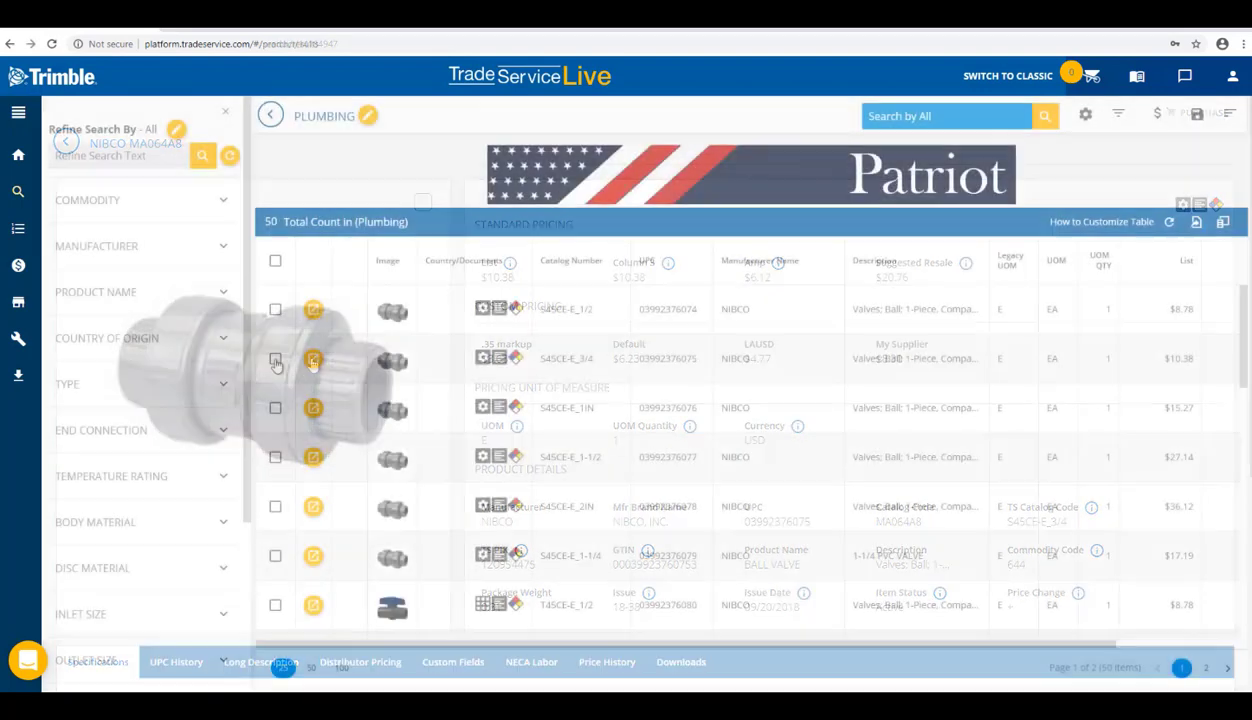
{"action": "left_click", "coordinate": [276, 362]}
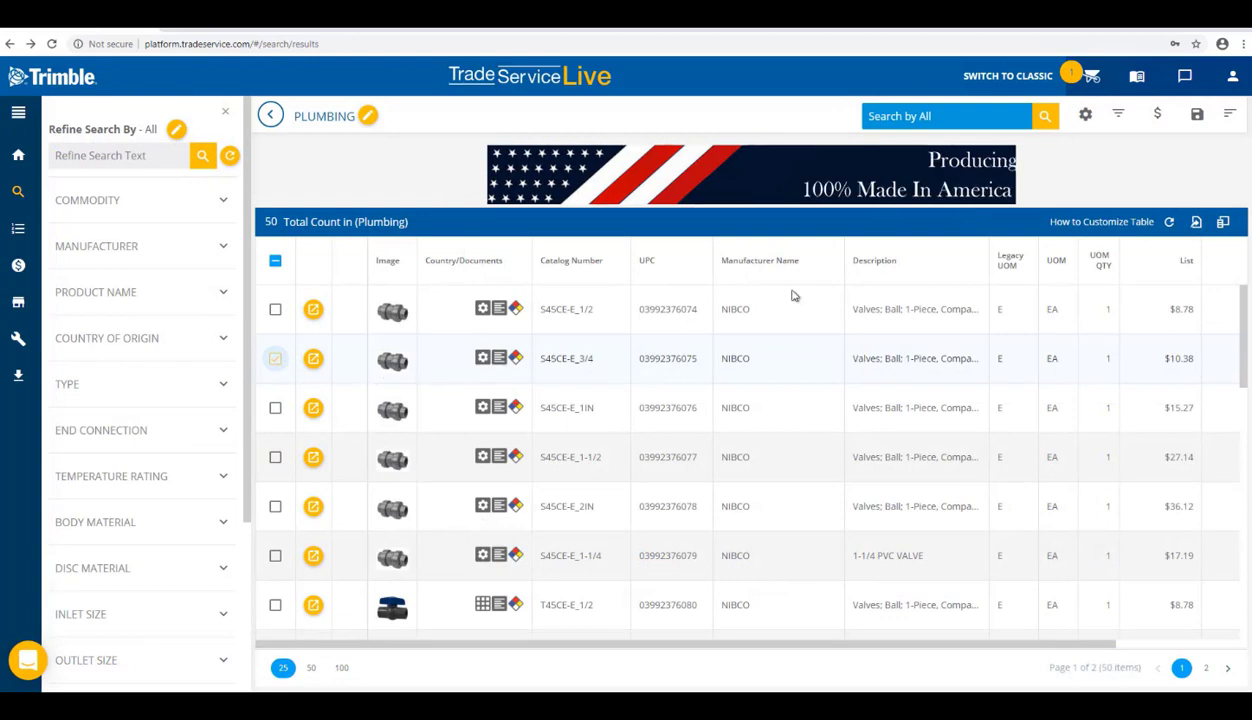
{"action": "left_click", "coordinate": [1092, 80]}
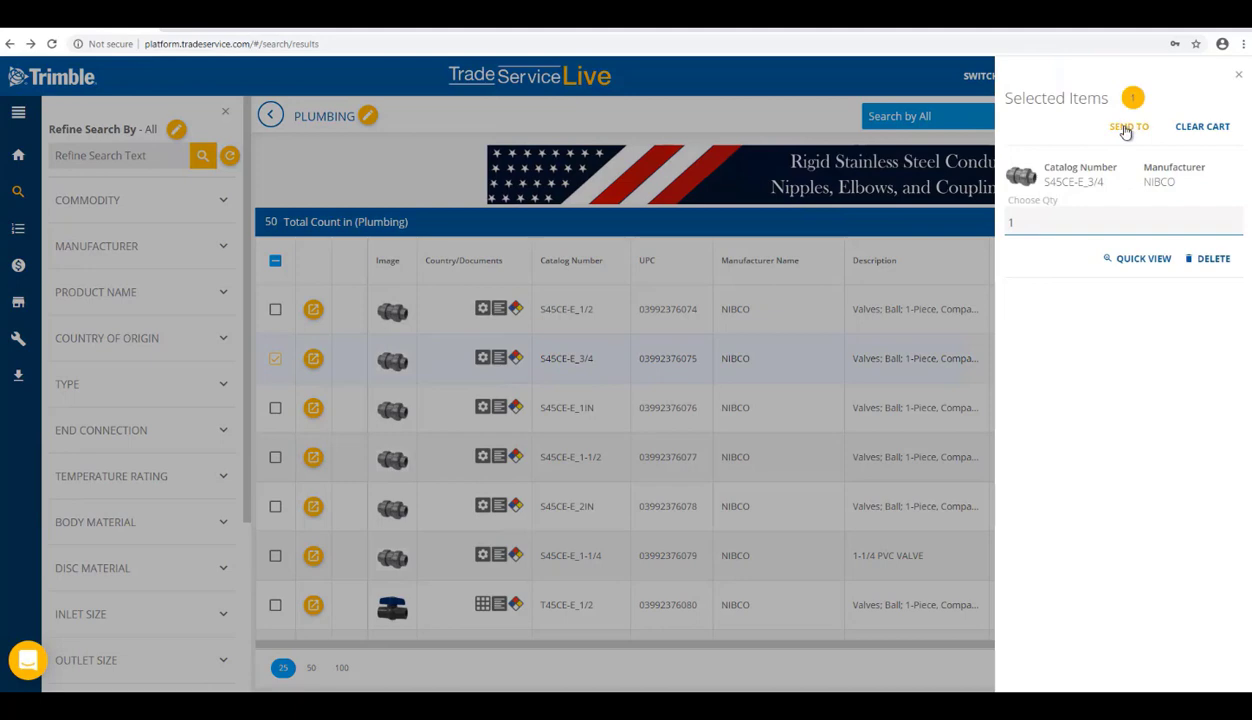
{"action": "left_click", "coordinate": [1127, 128]}
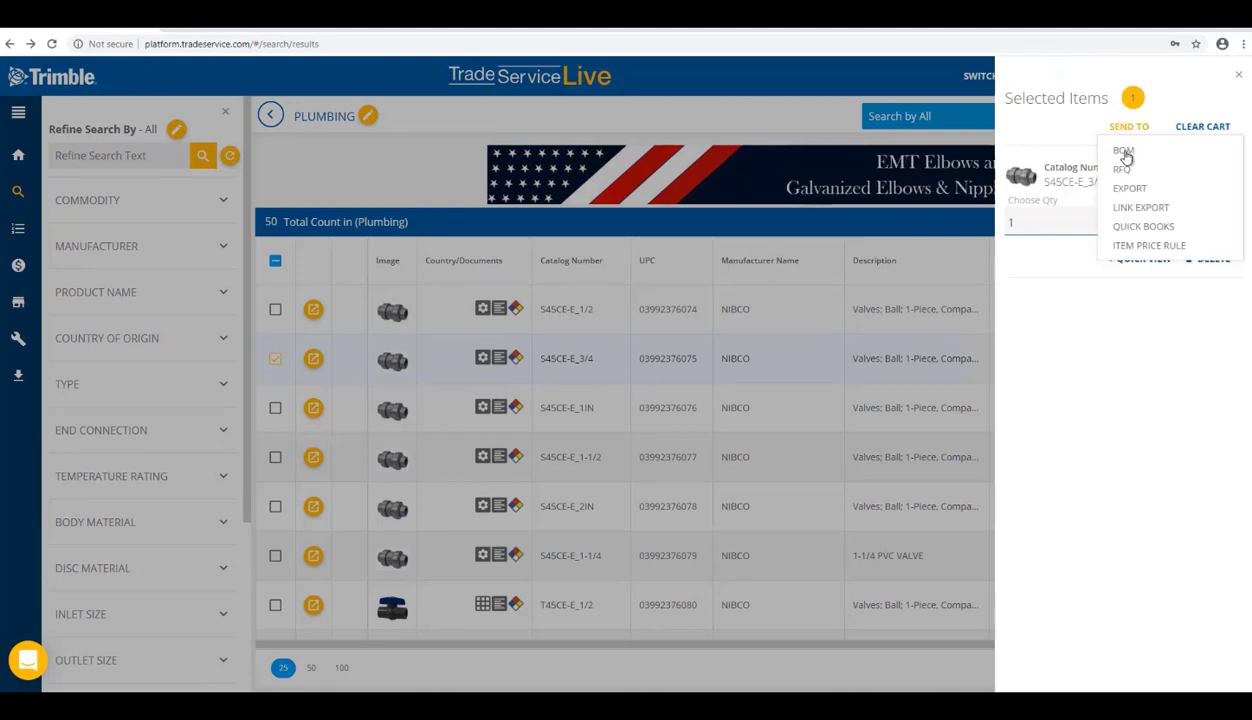
{"action": "left_click", "coordinate": [1140, 207]}
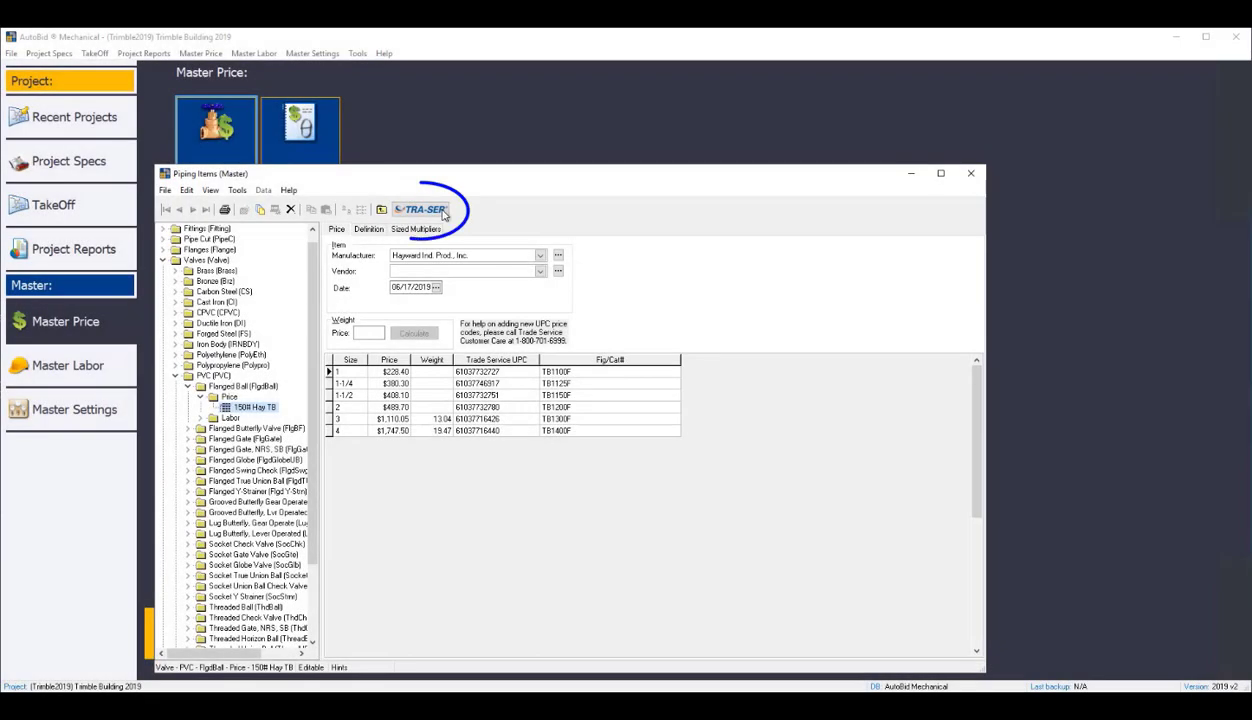
In the Trade Service Integrator, limit the browse to valves from manufacturer NIBCO
{"action": "left_click", "coordinate": [444, 213]}
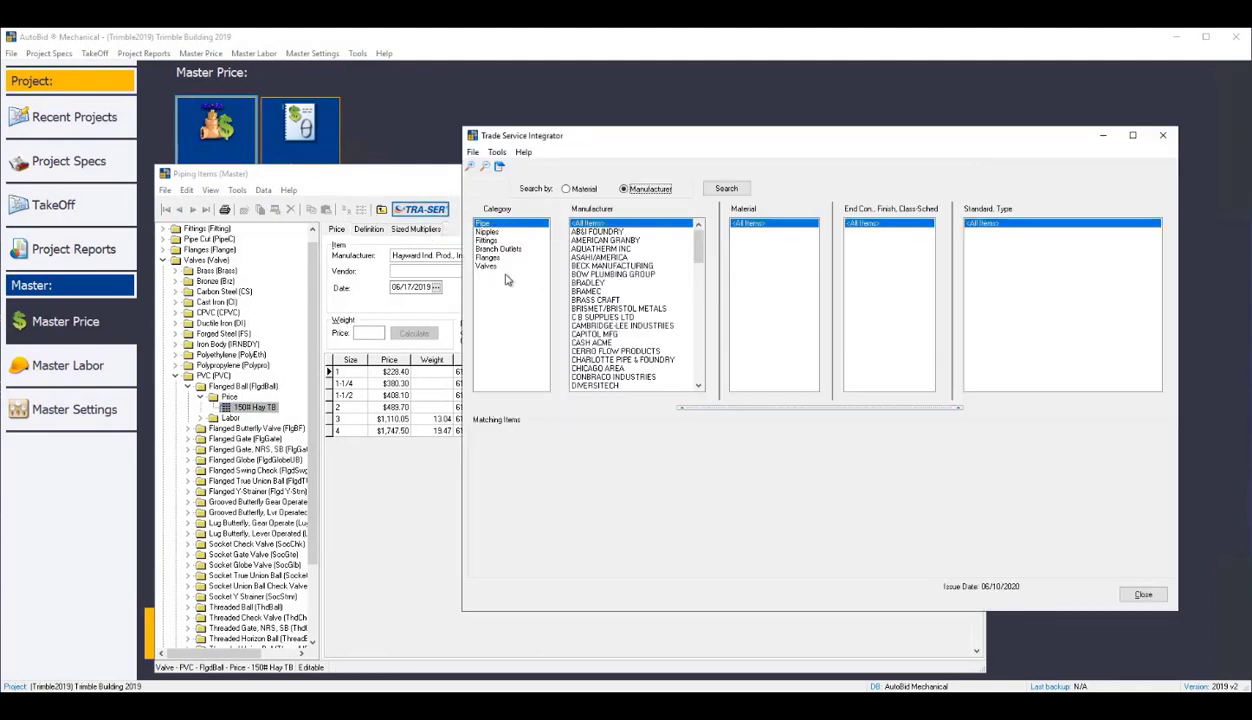
{"action": "left_click", "coordinate": [489, 266]}
{"action": "left_click", "coordinate": [698, 340]}
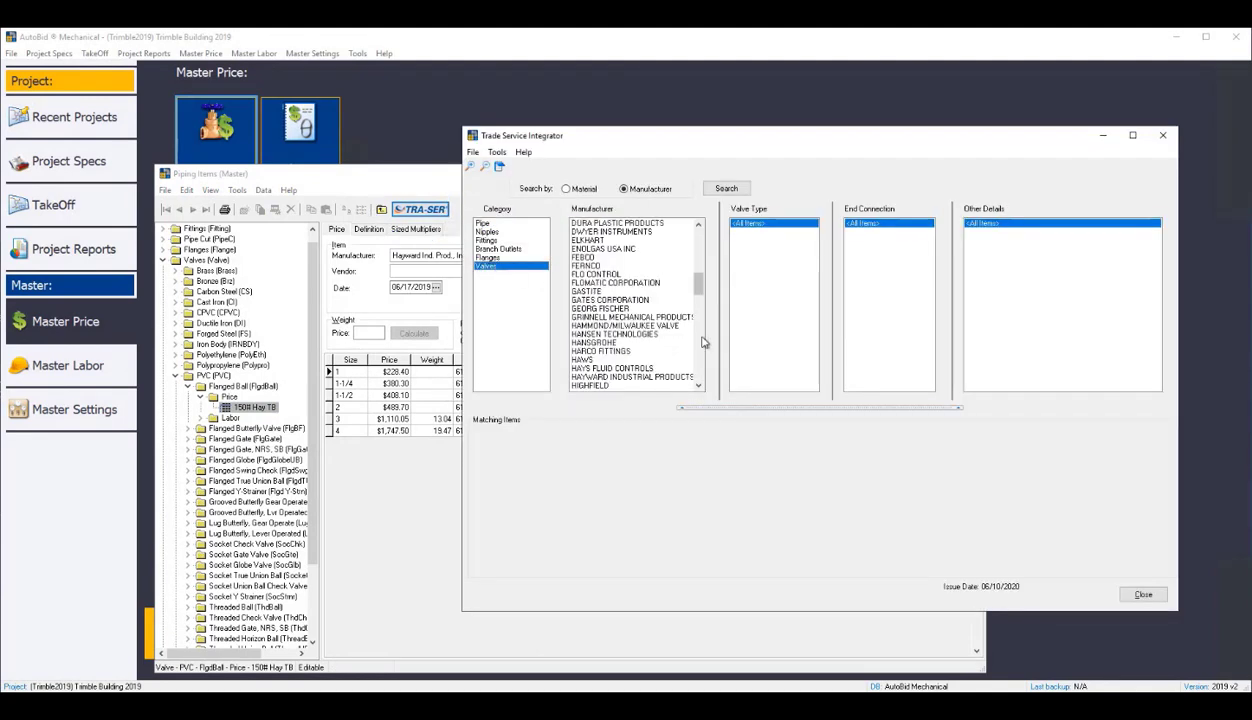
{"action": "left_click", "coordinate": [700, 340]}
{"action": "left_click", "coordinate": [700, 340]}
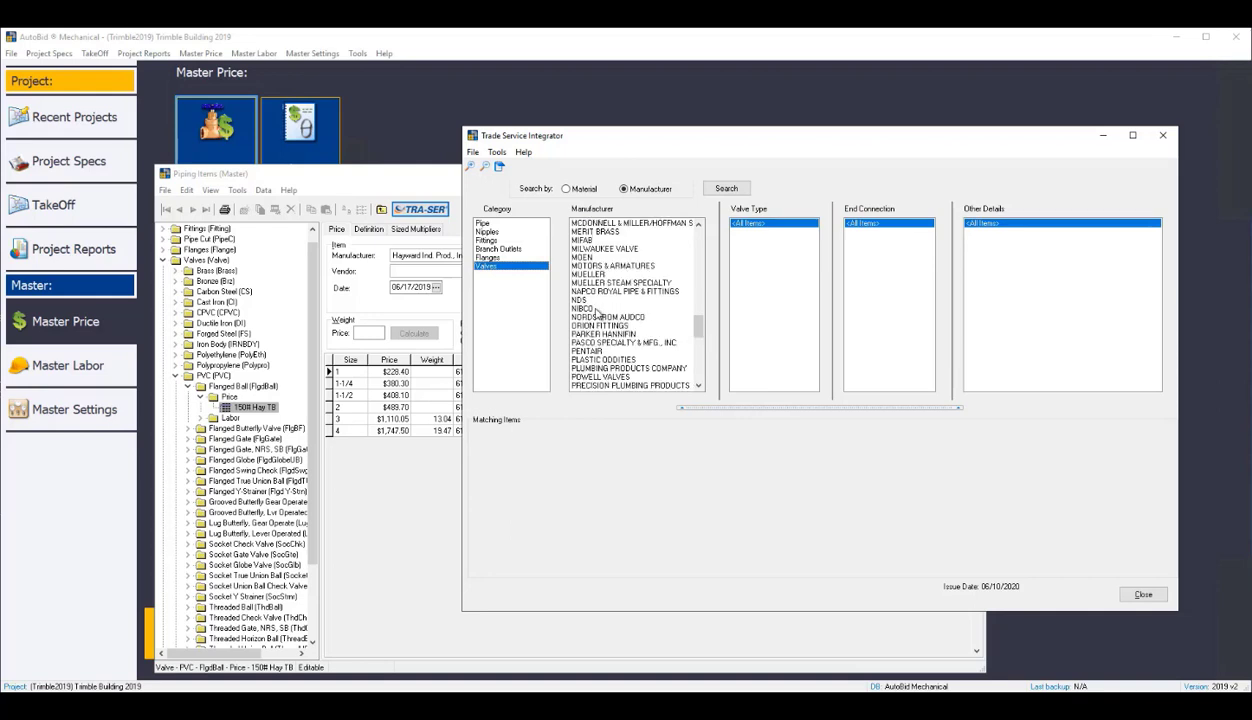
{"action": "left_click", "coordinate": [592, 308]}
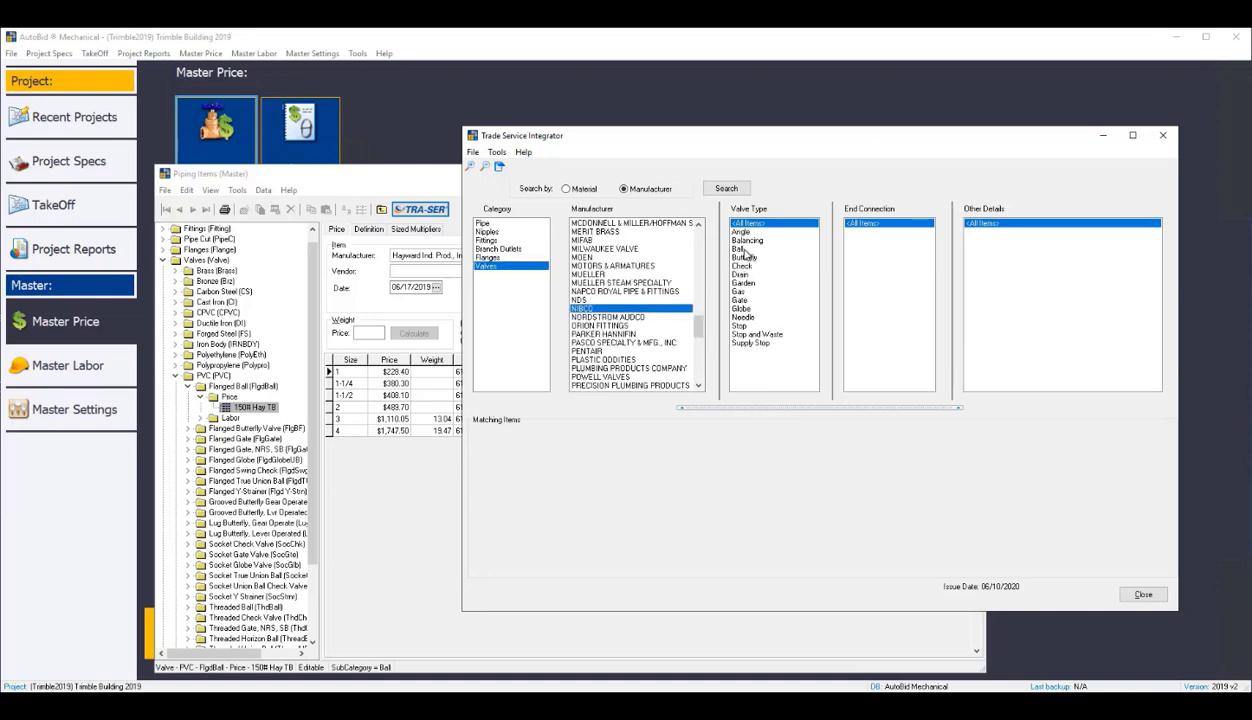
Narrow to socket-end ball valves and pick the PVC 150# 1-Piece Compact EPDM version
{"action": "left_click", "coordinate": [733, 249]}
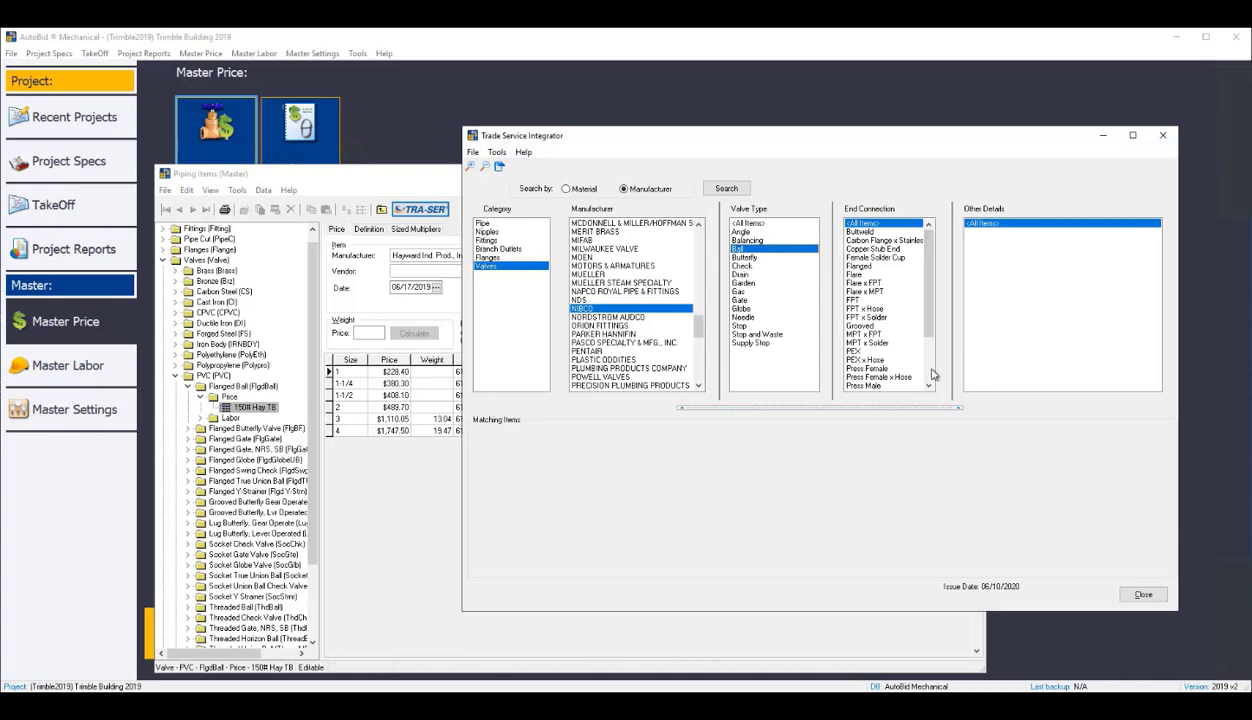
{"action": "scroll", "coordinate": [916, 365], "scroll_direction": "down", "scroll_amount": 4}
{"action": "left_click", "coordinate": [855, 342]}
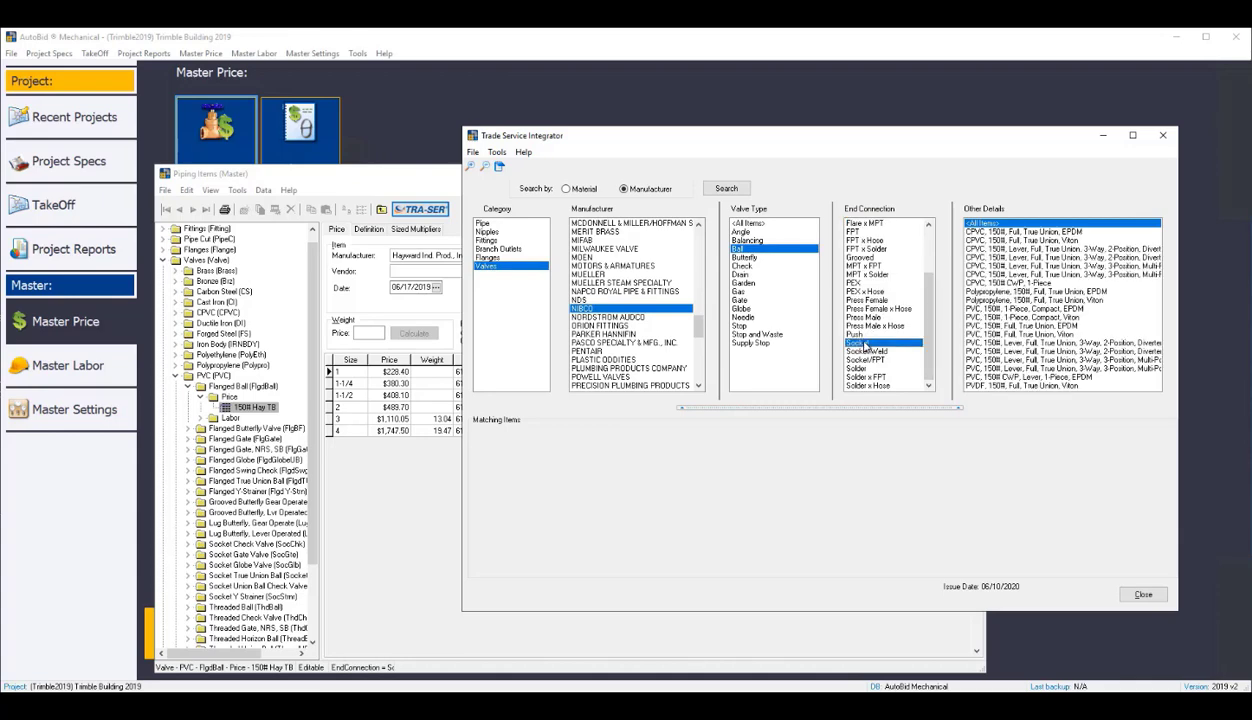
{"action": "left_click", "coordinate": [1060, 309]}
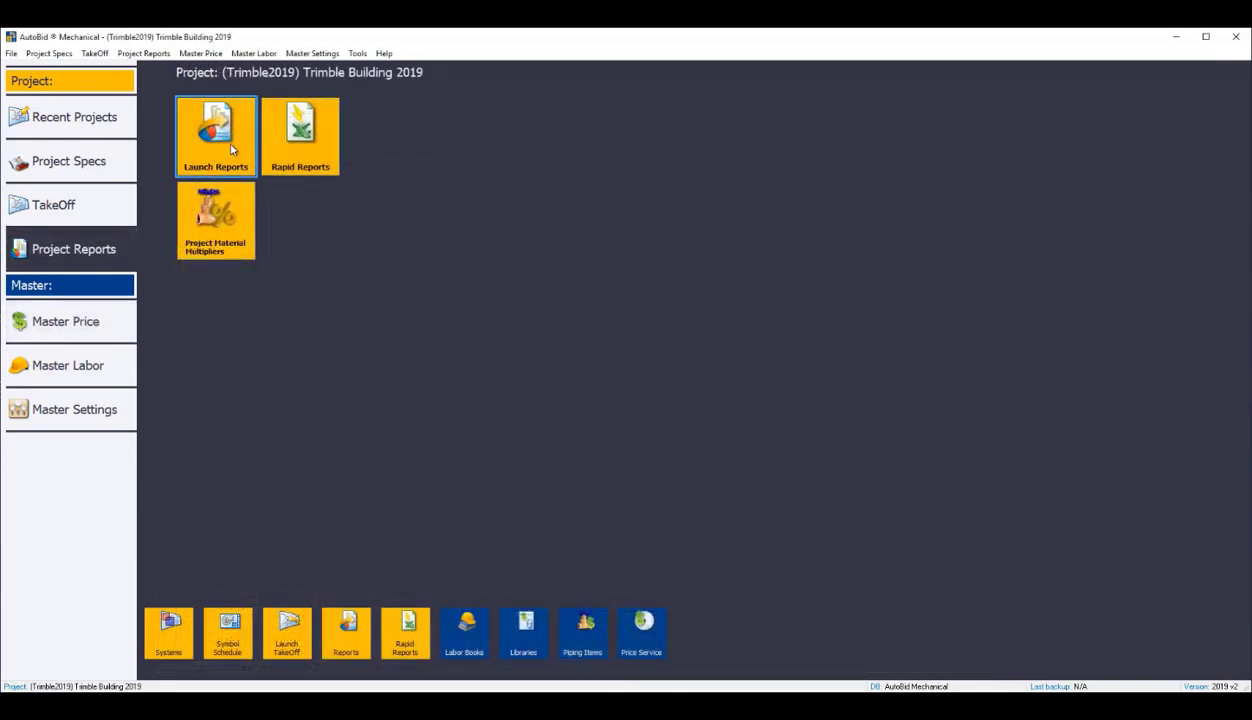
From Launch Reports, use File > Export UPCs to Trade Service Submittal Manager and export
{"action": "left_click", "coordinate": [231, 149]}
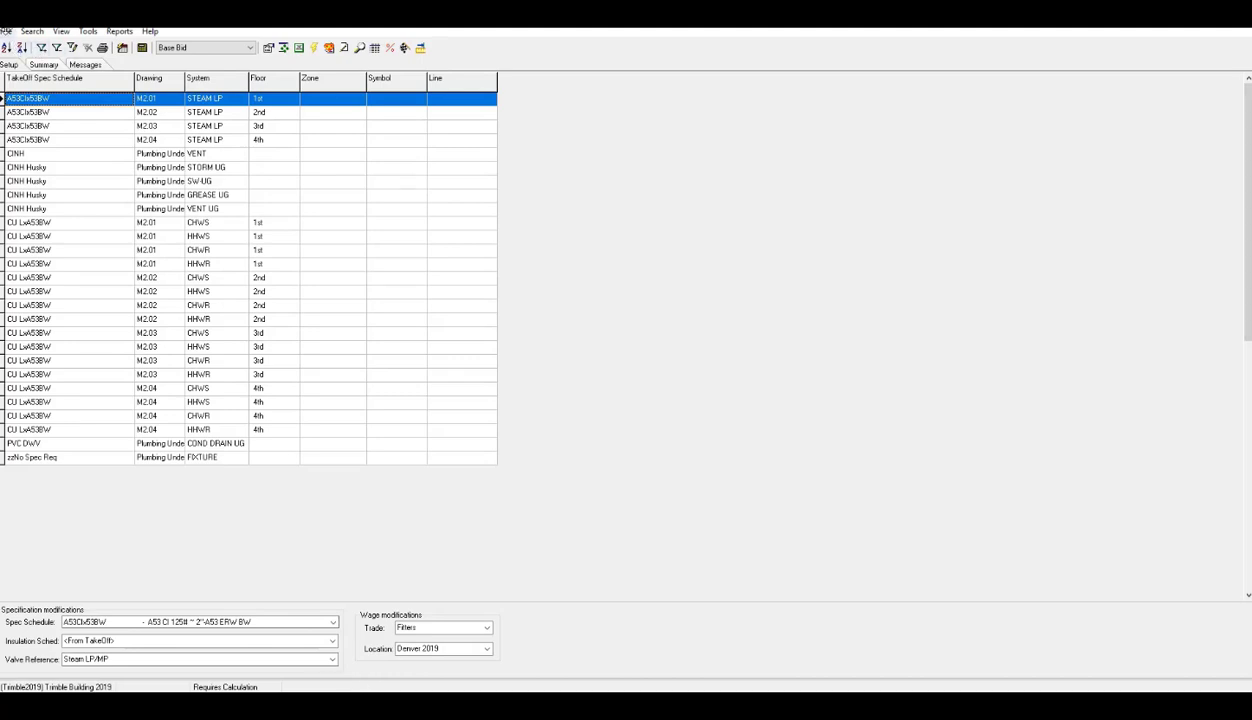
{"action": "left_click", "coordinate": [6, 31]}
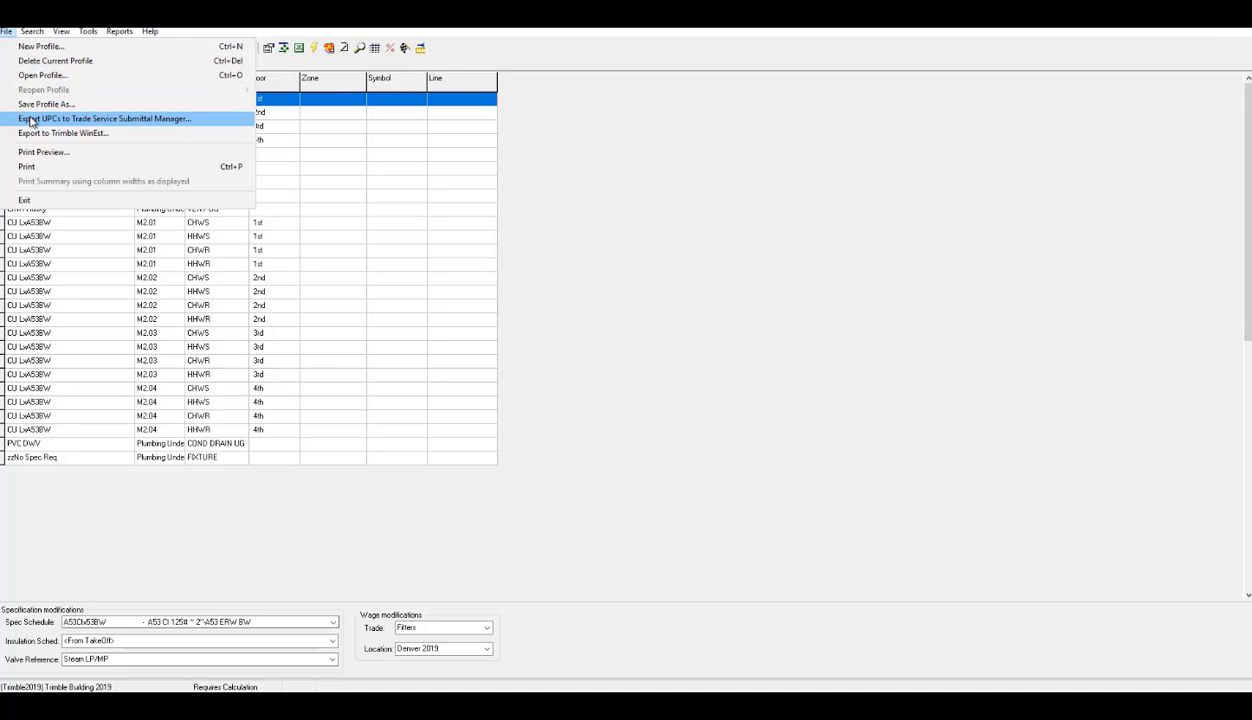
{"action": "left_click", "coordinate": [31, 119]}
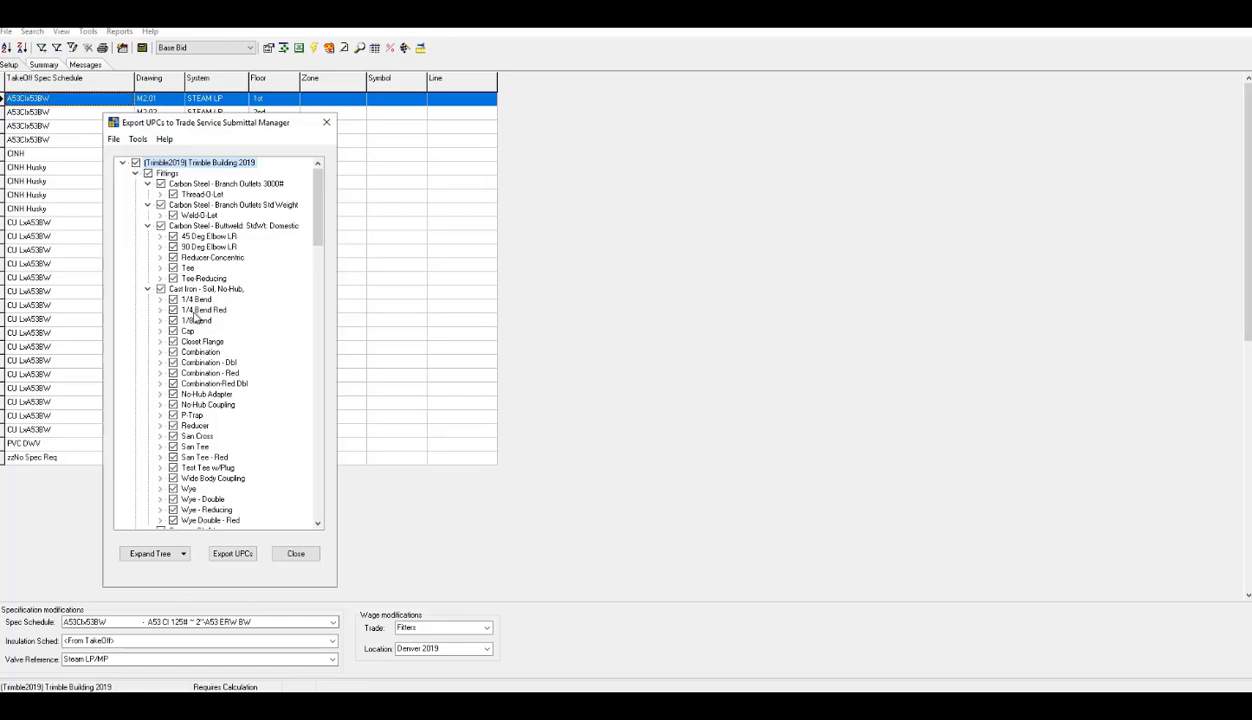
{"action": "left_click", "coordinate": [234, 546]}
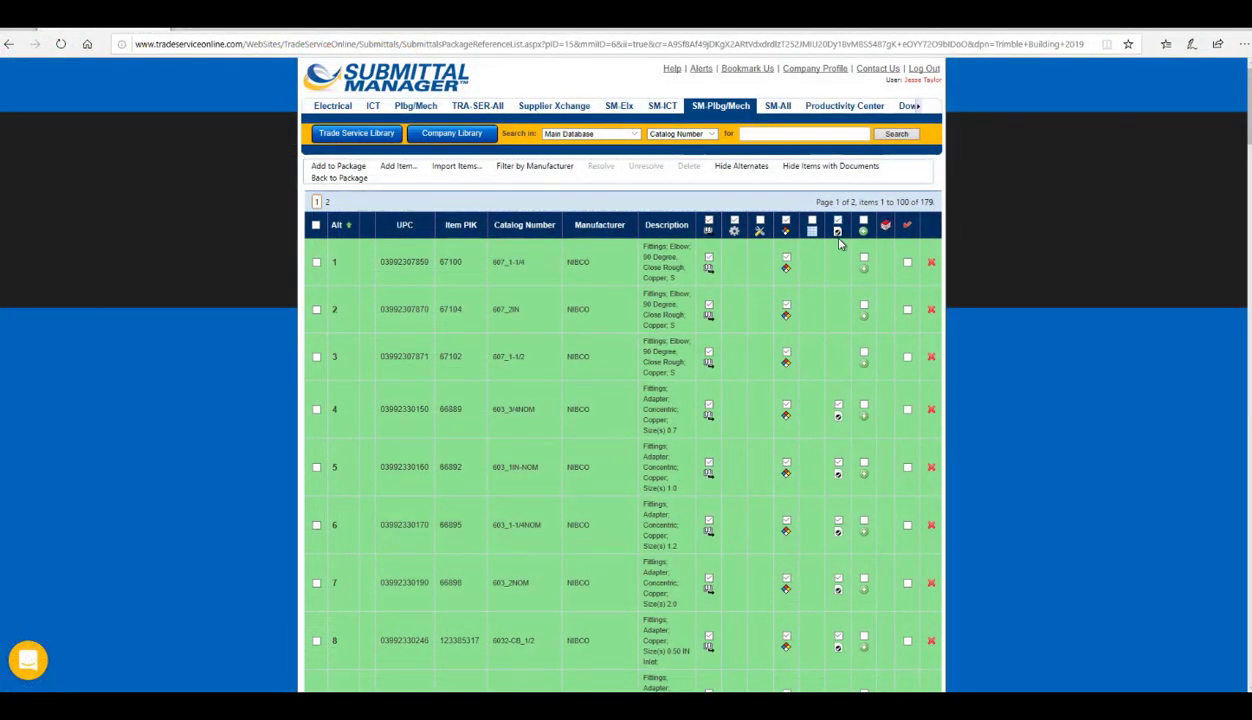
Generate the package PDF with Back to Package from the submittal item list
{"action": "left_click", "coordinate": [352, 177]}
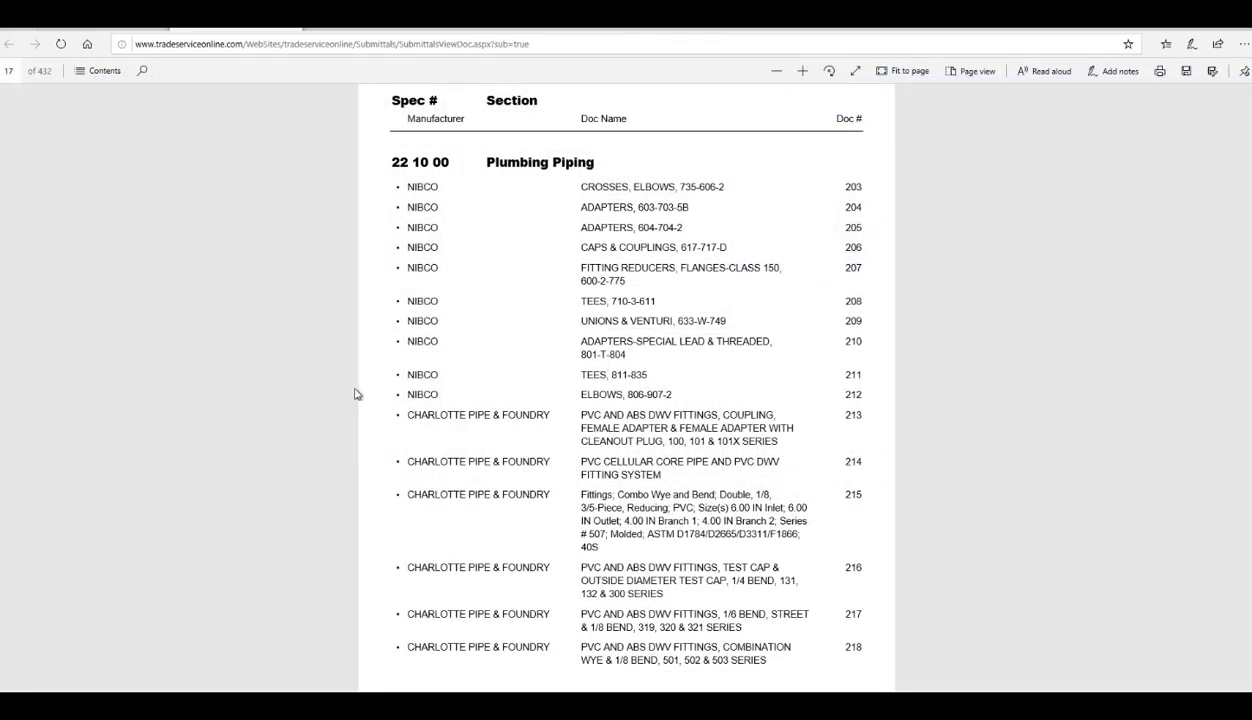
Scroll past the index to the ball valve and SDR 11 pipe datasheets
{"action": "scroll", "coordinate": [351, 392], "scroll_direction": "down", "scroll_amount": 1}
{"action": "scroll", "coordinate": [352, 393], "scroll_direction": "down", "scroll_amount": 2}
{"action": "scroll", "coordinate": [354, 394], "scroll_direction": "down", "scroll_amount": 1}
{"action": "scroll", "coordinate": [354, 394], "scroll_direction": "down", "scroll_amount": 1}
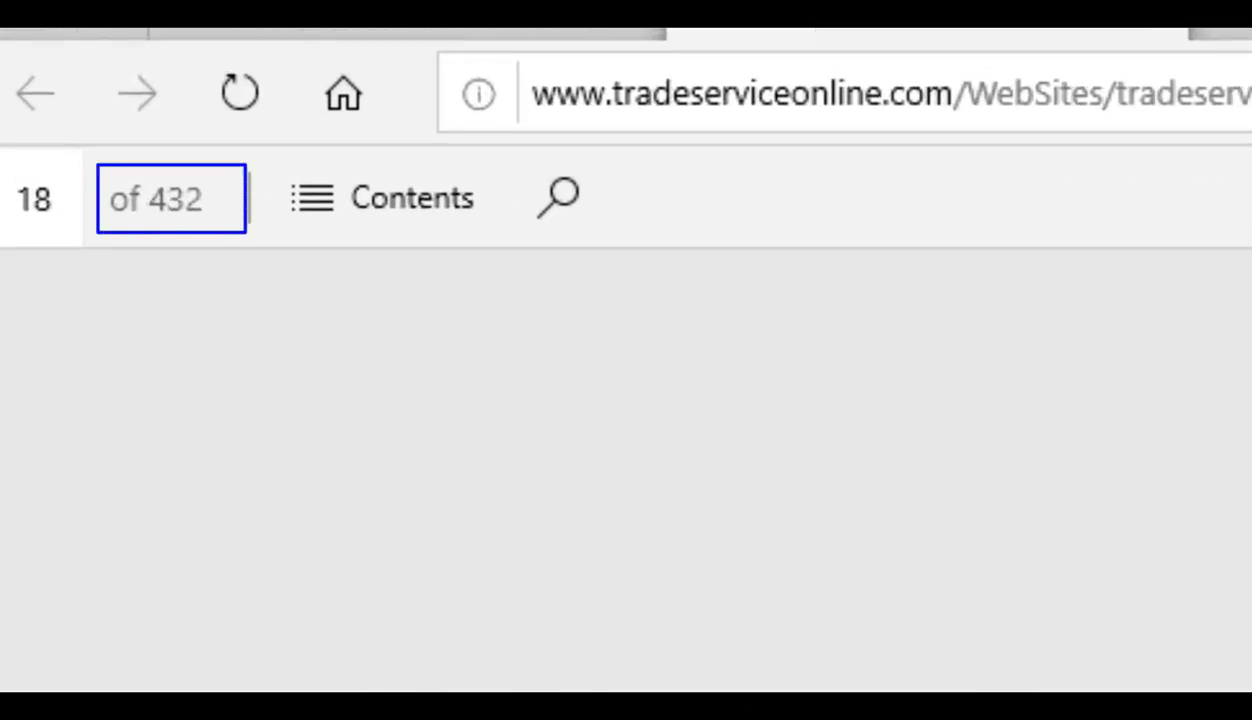
{"action": "scroll", "coordinate": [354, 394], "scroll_direction": "down", "scroll_amount": 1}
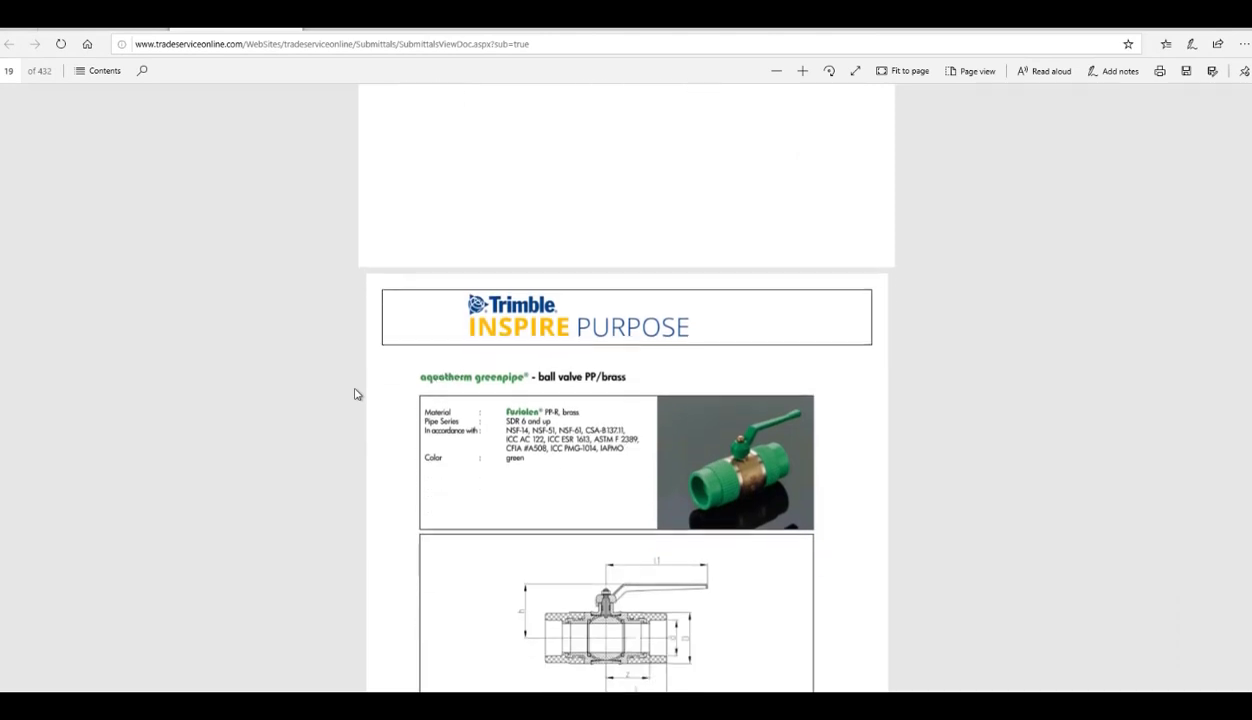
{"action": "scroll", "coordinate": [354, 394], "scroll_direction": "down", "scroll_amount": 1}
{"action": "scroll", "coordinate": [354, 394], "scroll_direction": "down", "scroll_amount": 1}
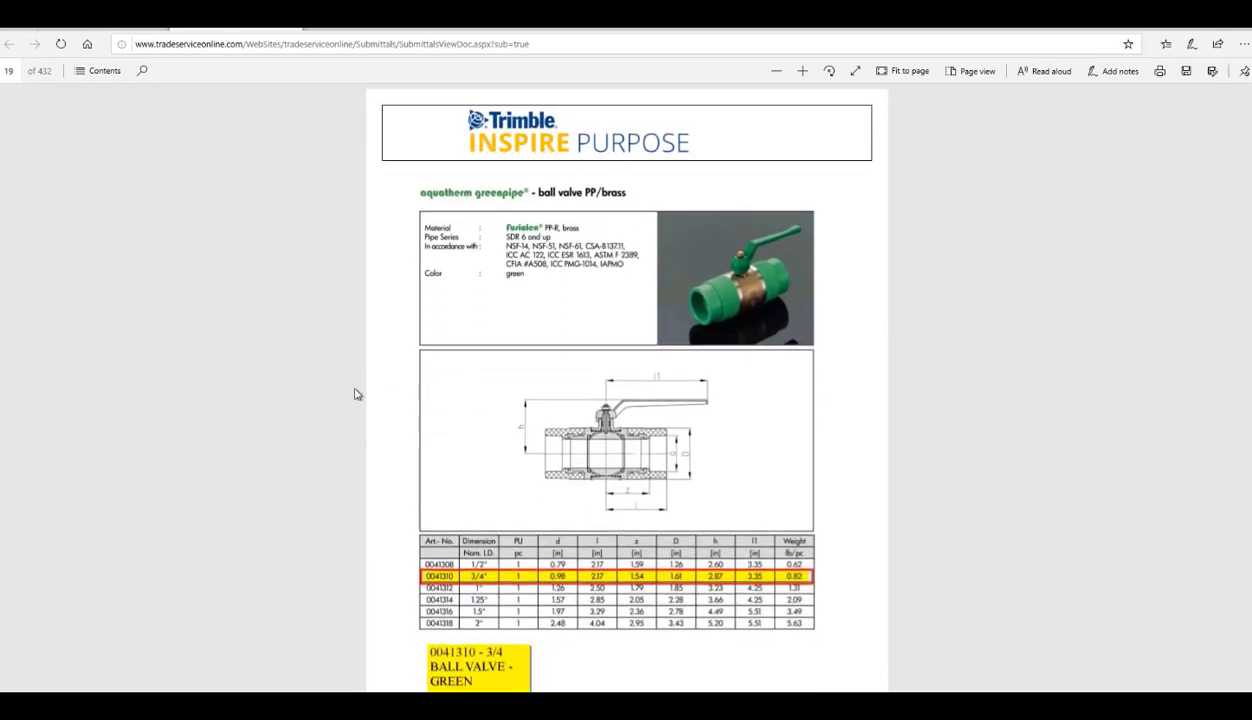
{"action": "scroll", "coordinate": [354, 394], "scroll_direction": "down", "scroll_amount": 1}
{"action": "scroll", "coordinate": [354, 394], "scroll_direction": "down", "scroll_amount": 1}
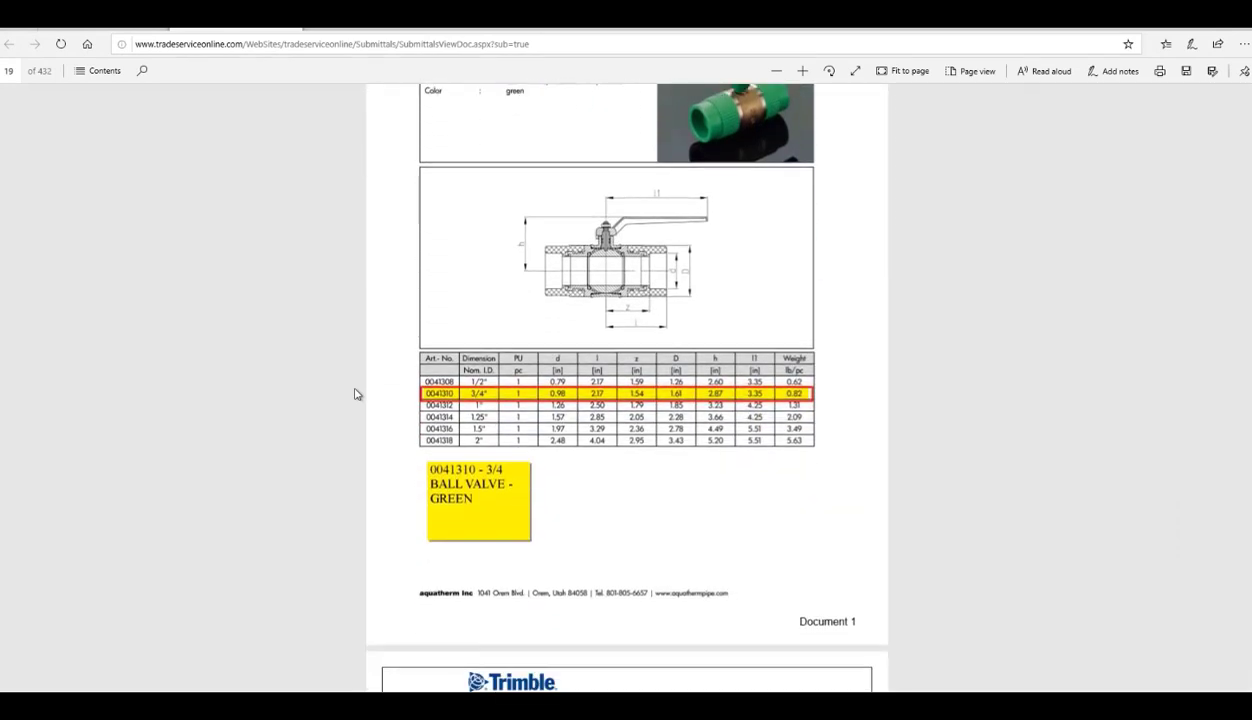
{"action": "scroll", "coordinate": [354, 394], "scroll_direction": "down", "scroll_amount": 1}
{"action": "scroll", "coordinate": [354, 394], "scroll_direction": "down", "scroll_amount": 1}
{"action": "scroll", "coordinate": [354, 394], "scroll_direction": "down", "scroll_amount": 1}
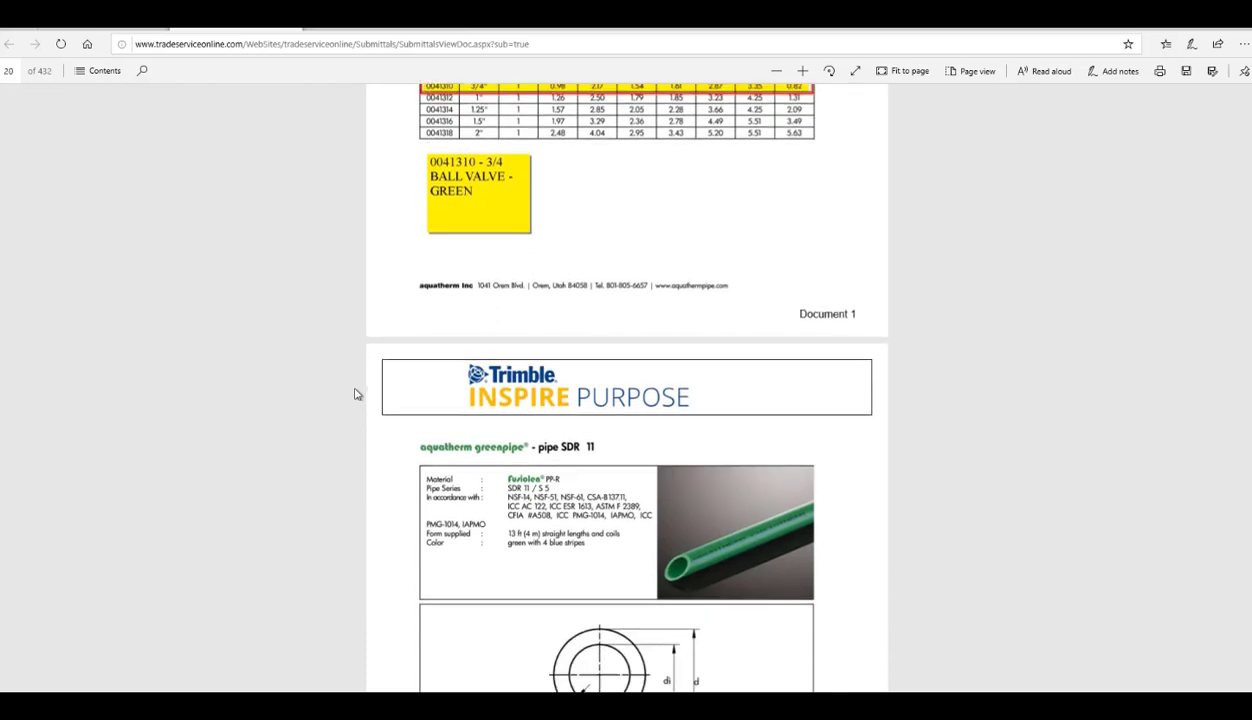
{"action": "scroll", "coordinate": [354, 394], "scroll_direction": "down", "scroll_amount": 1}
{"action": "scroll", "coordinate": [354, 394], "scroll_direction": "down", "scroll_amount": 1}
{"action": "scroll", "coordinate": [354, 394], "scroll_direction": "down", "scroll_amount": 1}
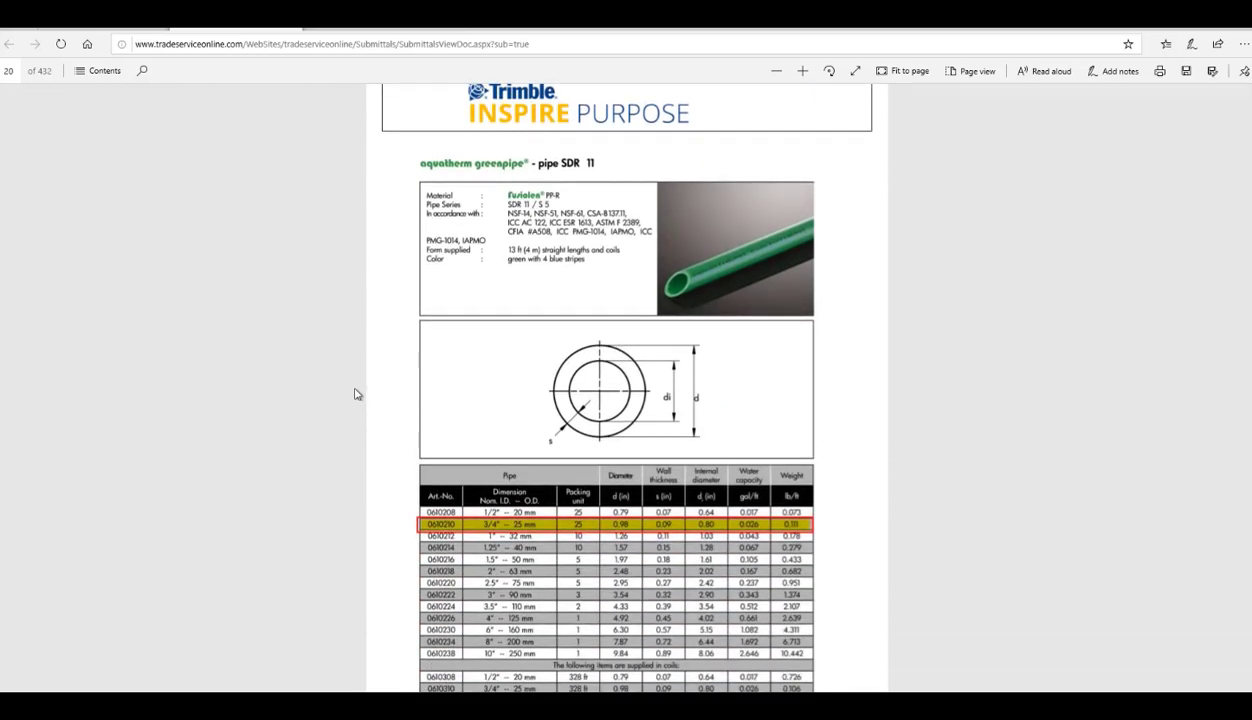
{"action": "scroll", "coordinate": [354, 394], "scroll_direction": "down", "scroll_amount": 1}
{"action": "scroll", "coordinate": [354, 394], "scroll_direction": "down", "scroll_amount": 2}
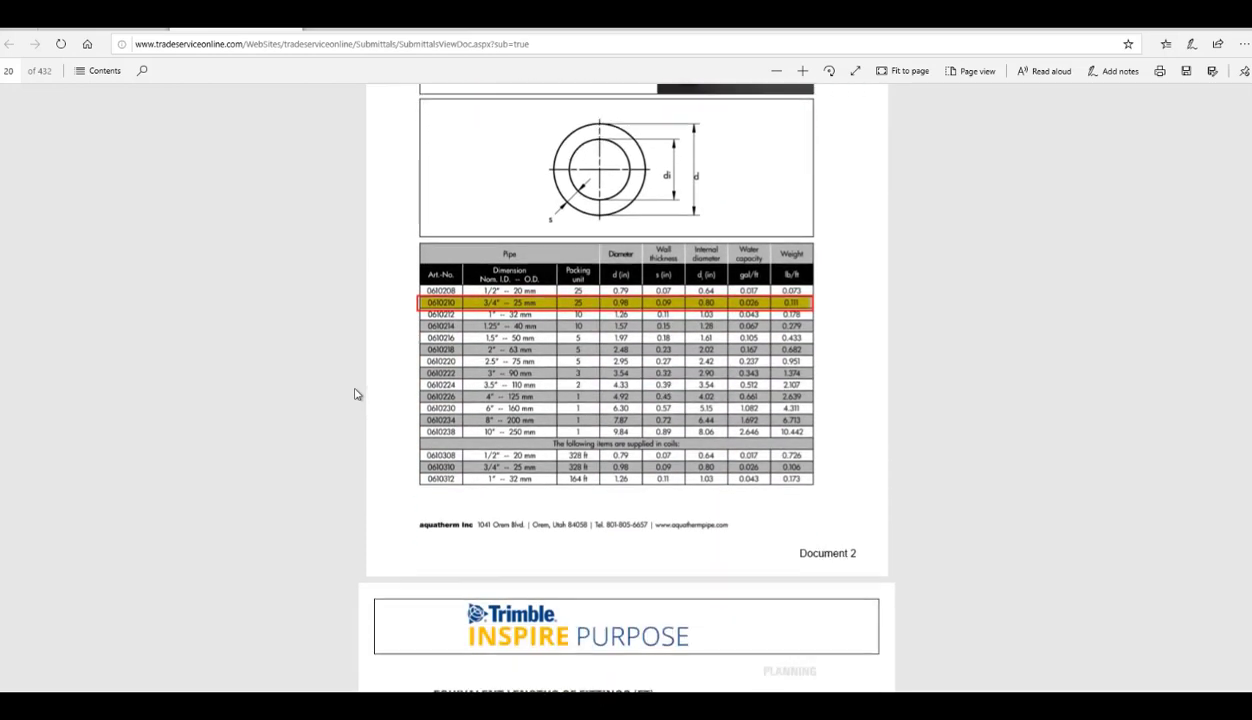
{"action": "scroll", "coordinate": [354, 394], "scroll_direction": "down", "scroll_amount": 1}
{"action": "scroll", "coordinate": [354, 394], "scroll_direction": "down", "scroll_amount": 2}
{"action": "scroll", "coordinate": [354, 394], "scroll_direction": "down", "scroll_amount": 1}
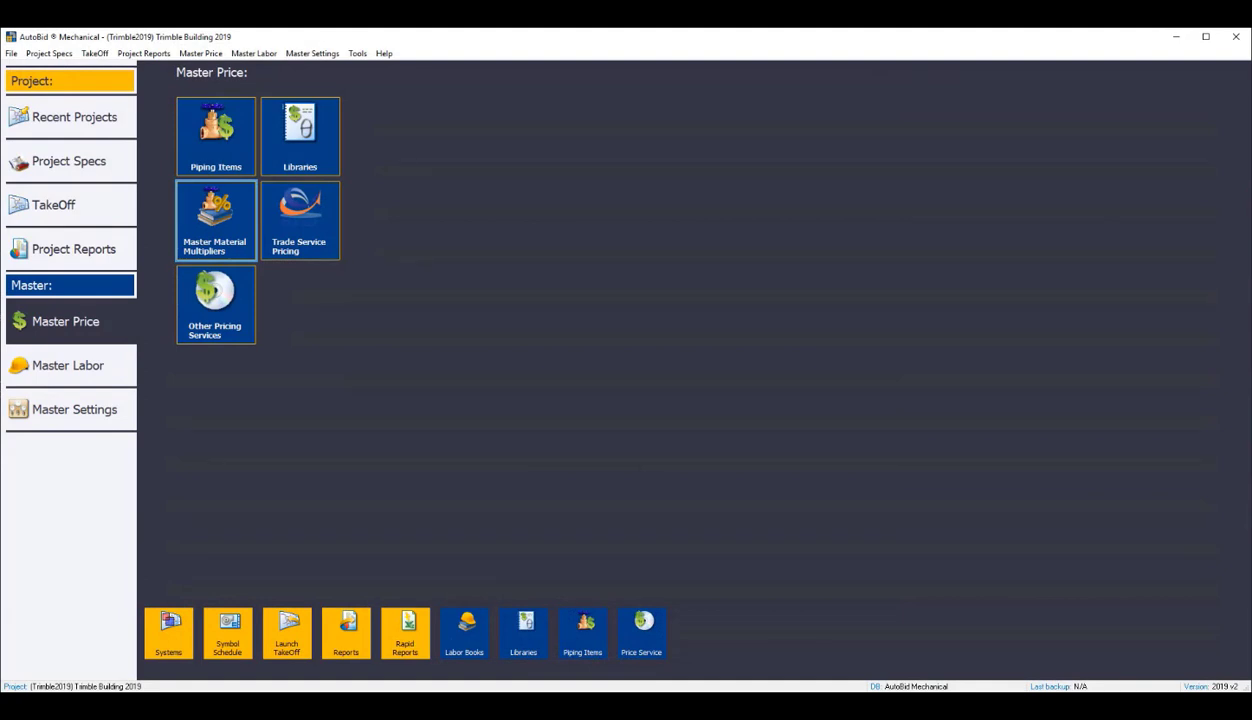
{"action": "left_click", "coordinate": [211, 219]}
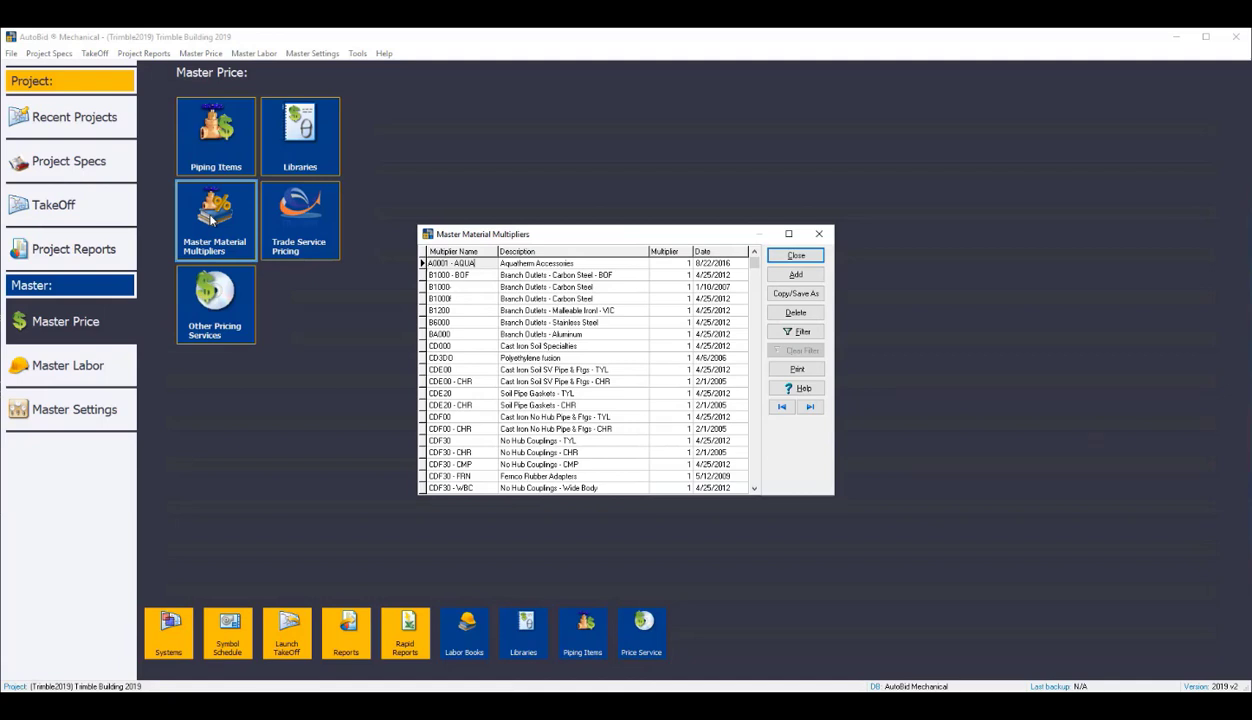
{"action": "left_click", "coordinate": [824, 236]}
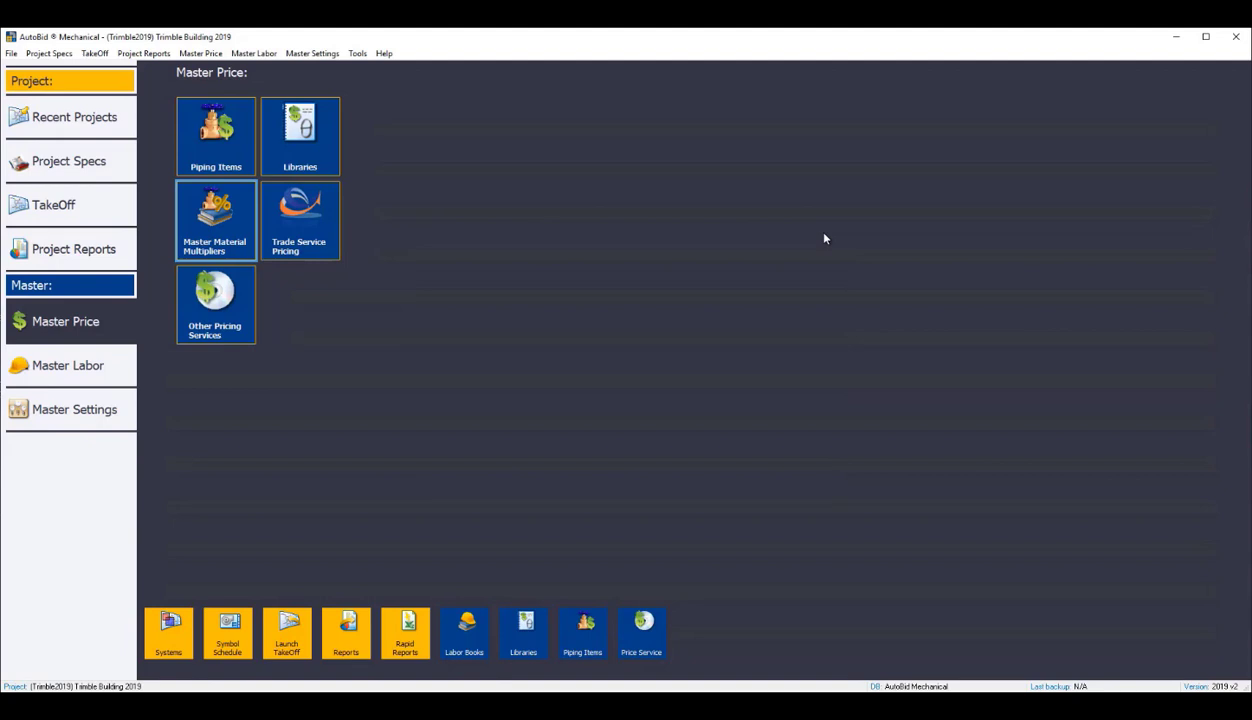